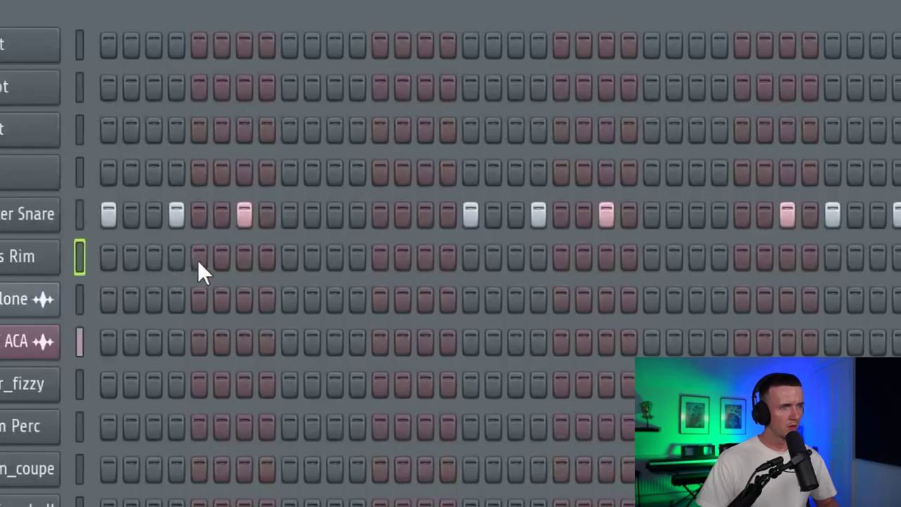
# Place Ruckus Rim hits on steps 5, 15, 21, 31, 37, 47, 53 and 63 of the drum pattern.
pyautogui.click(197, 258)
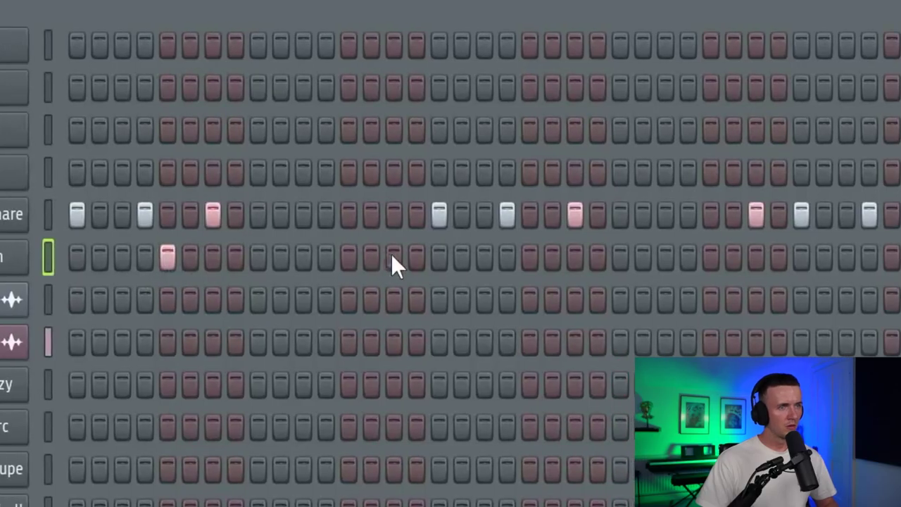
pyautogui.click(394, 257)
pyautogui.click(503, 258)
pyautogui.click(730, 258)
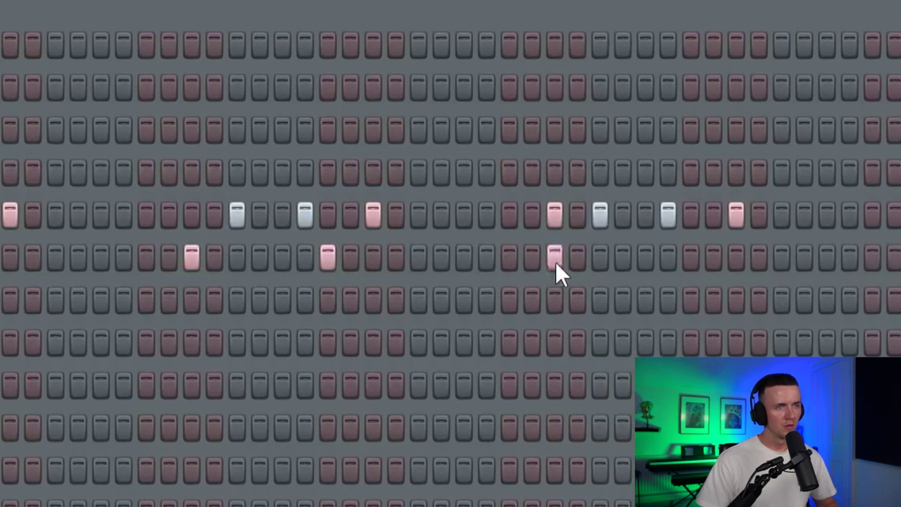
pyautogui.click(691, 258)
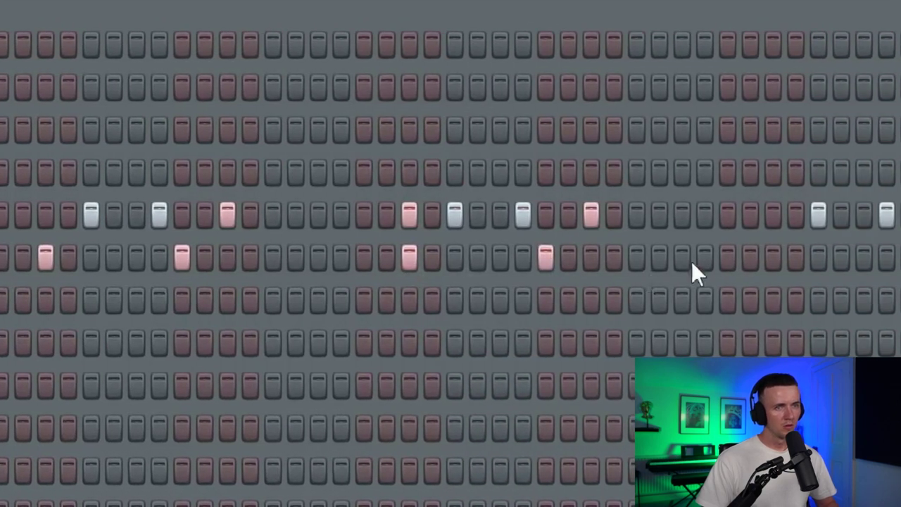
pyautogui.click(731, 258)
pyautogui.click(867, 259)
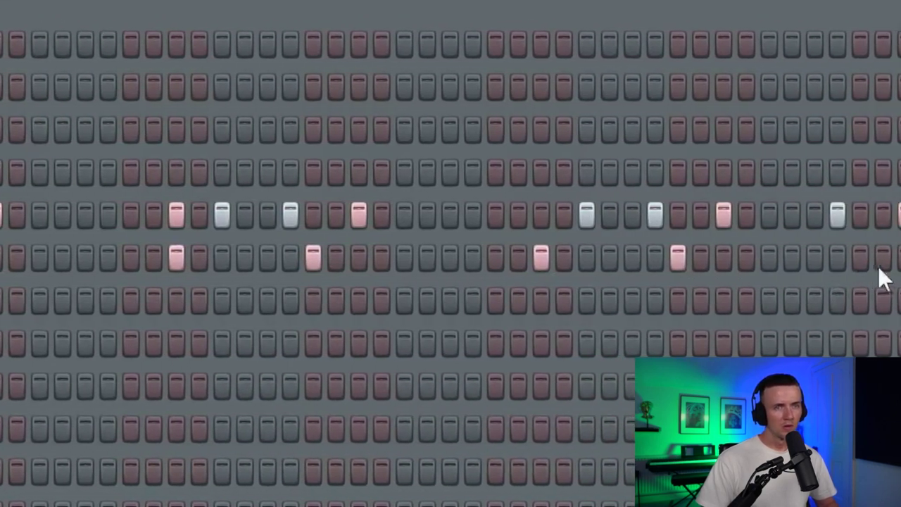
pyautogui.click(820, 261)
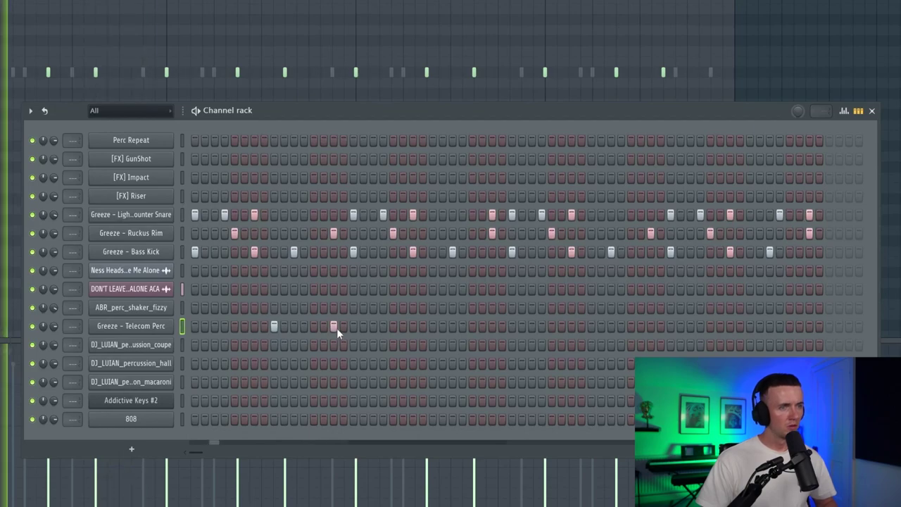
# Try Telecom Perc hits on steps 15 and 16, clear them, and place a double hit on steps 13 and 14 instead.
pyautogui.click(333, 326)
pyautogui.click(343, 326)
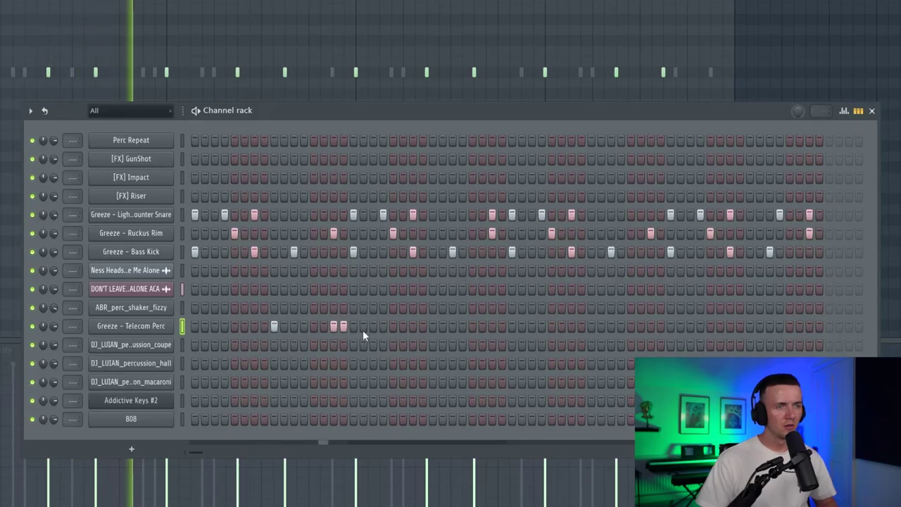
pyautogui.click(343, 326)
pyautogui.click(333, 326)
pyautogui.click(313, 326)
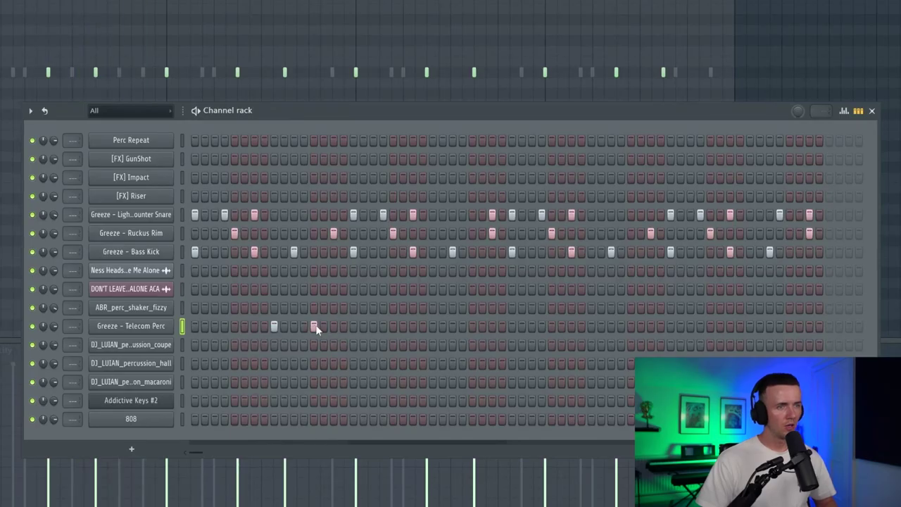
pyautogui.click(323, 326)
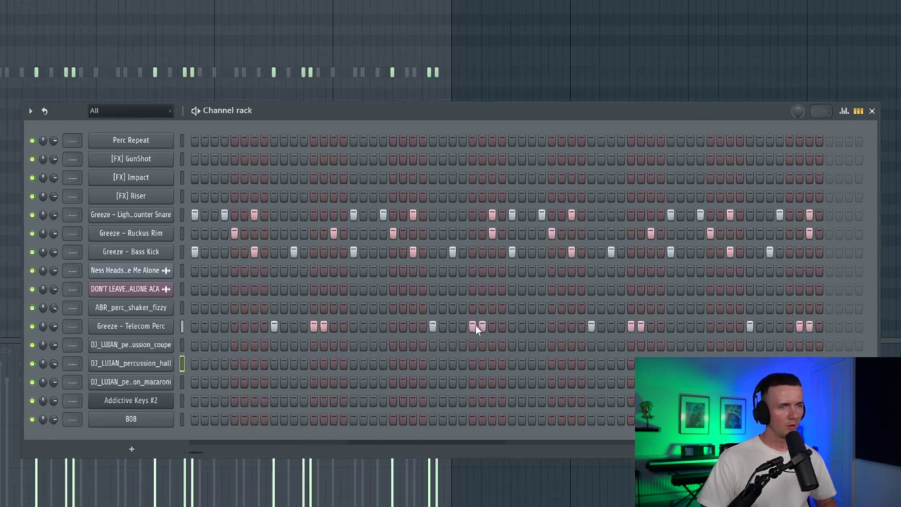
# Add a hit on step 29 of the DJ_LUIAN_percussion_hall channel and single hits to the macaroni percussion channel.
pyautogui.click(466, 364)
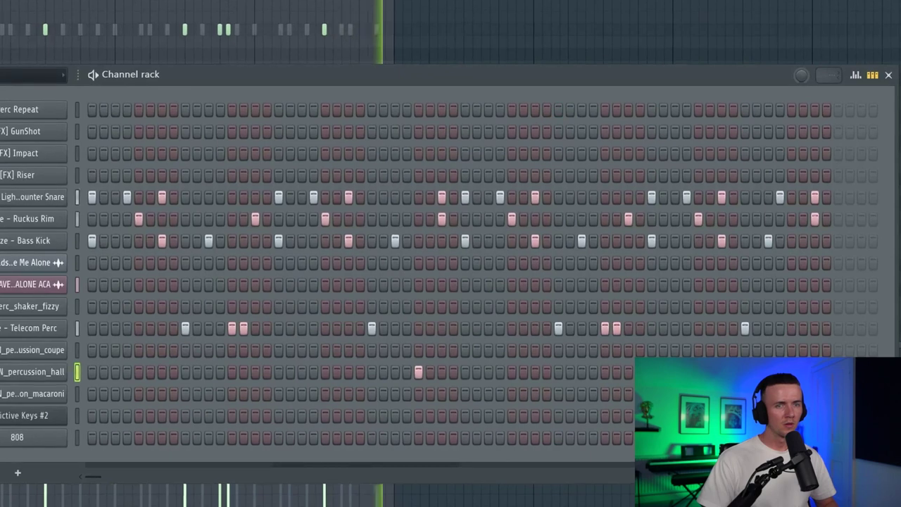
pyautogui.click(547, 393)
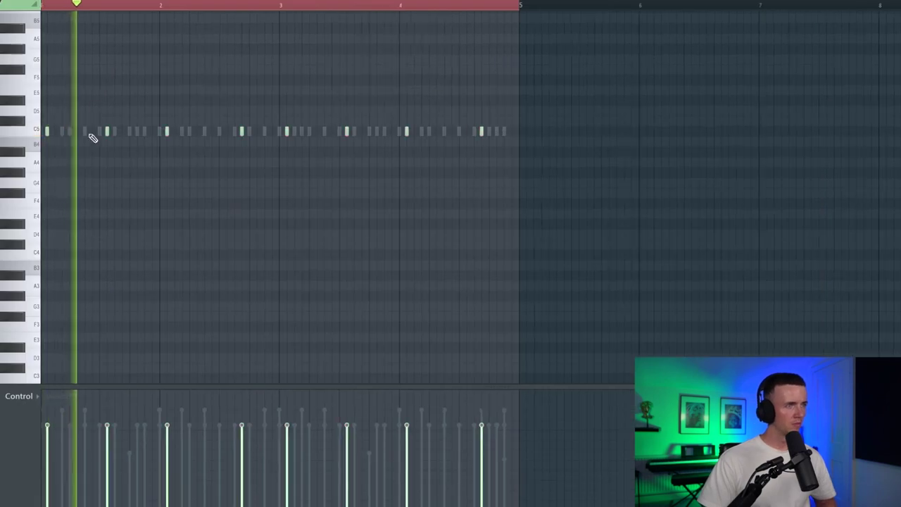
pyautogui.keyDown('ctrl'); pyautogui.scroll(3, 94, 126); pyautogui.keyUp('ctrl')
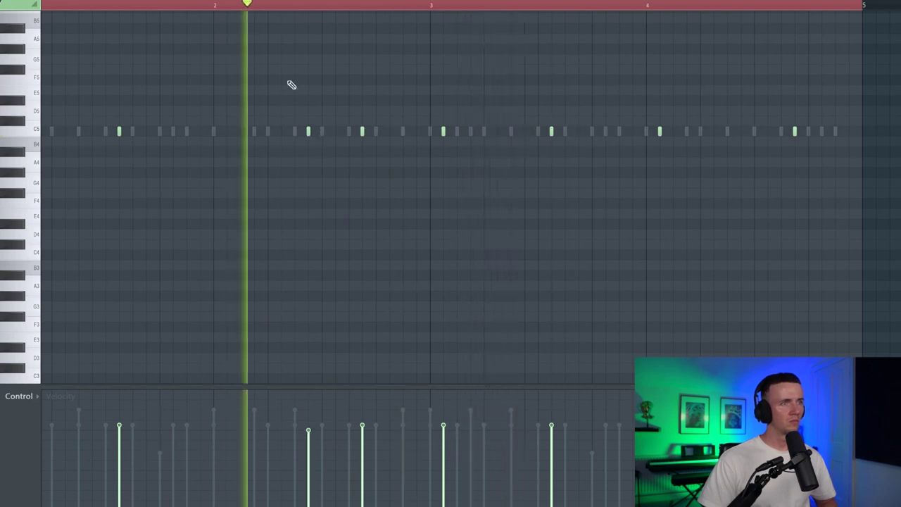
pyautogui.keyDown('ctrl'); pyautogui.scroll(-2, 341, 123); pyautogui.keyUp('ctrl')
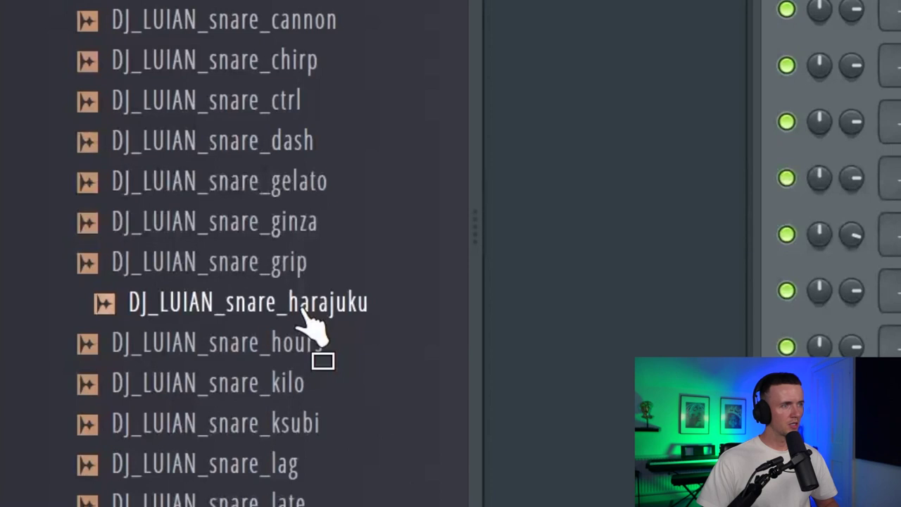
# Add the DJ_LUIAN_snare_harajuku sample as a new channel and place snare hits on steps 13, 29 and 45.
pyautogui.moveTo(310, 323); pyautogui.dragTo(372, 261)
pyautogui.click(421, 257)
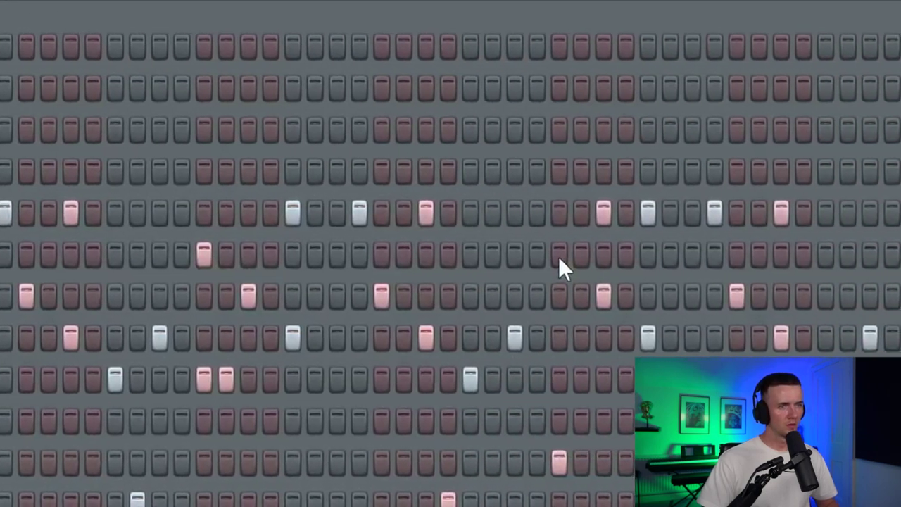
pyautogui.click(610, 255)
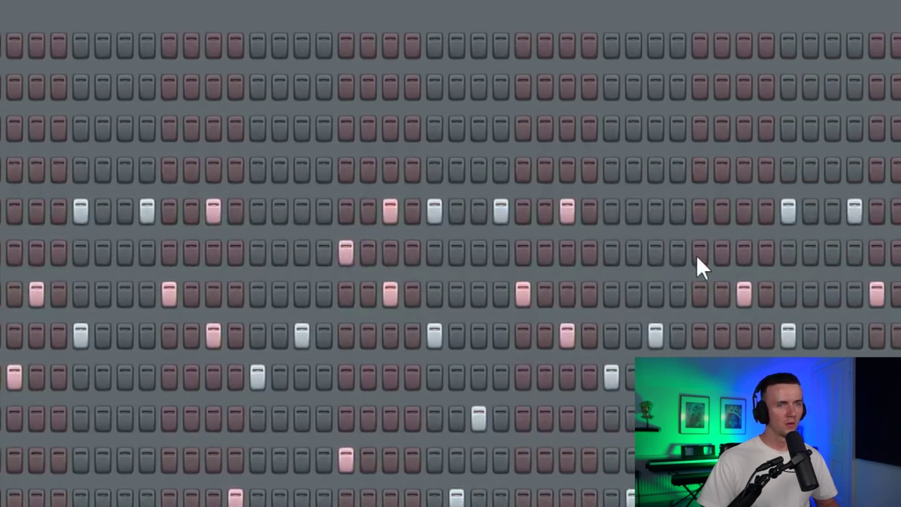
pyautogui.click(752, 254)
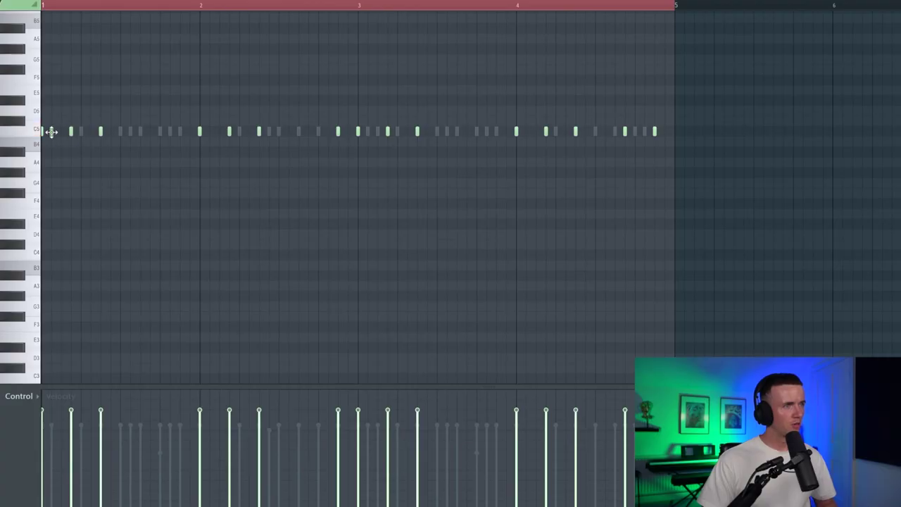
pyautogui.scroll(2, 92, 148)
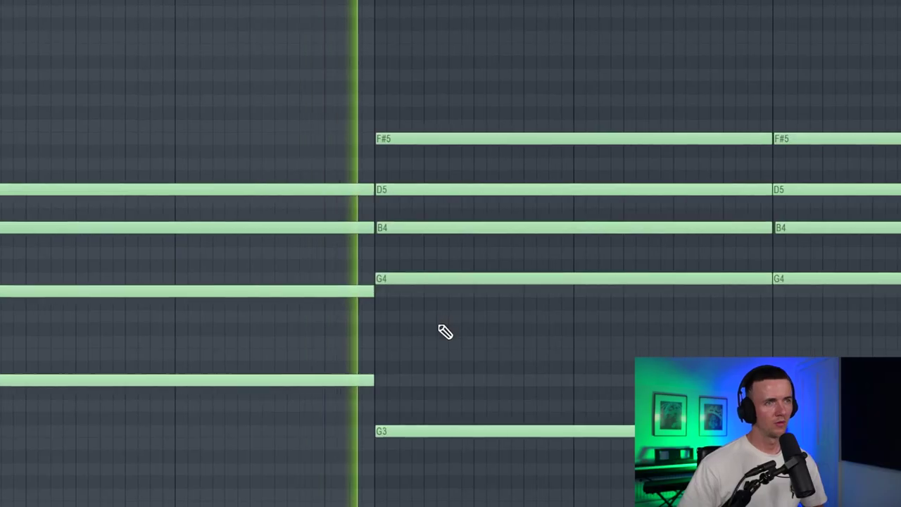
pyautogui.scroll(-1, 416, 331)
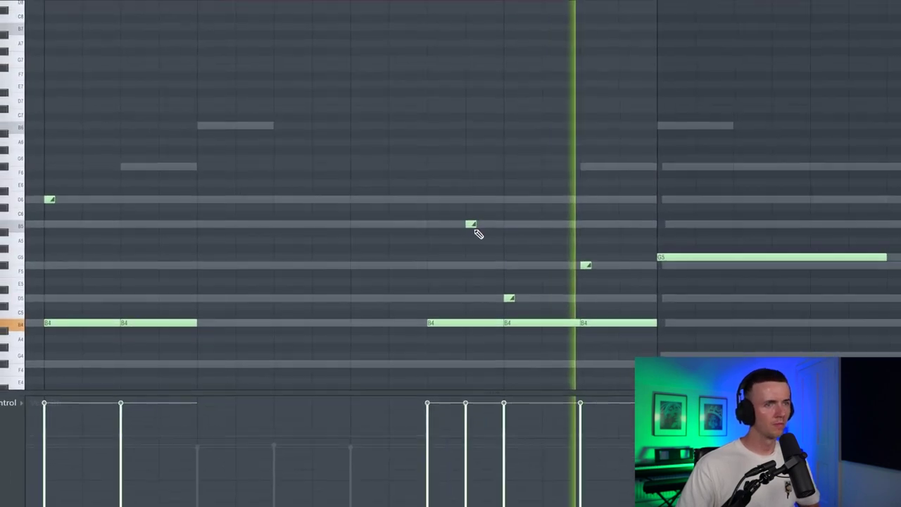
# Continue the 808 line with two G5 notes per bar in bars 5 to 7 and a denser G5 run in bar 8.
pyautogui.scroll(-4, 476, 234)
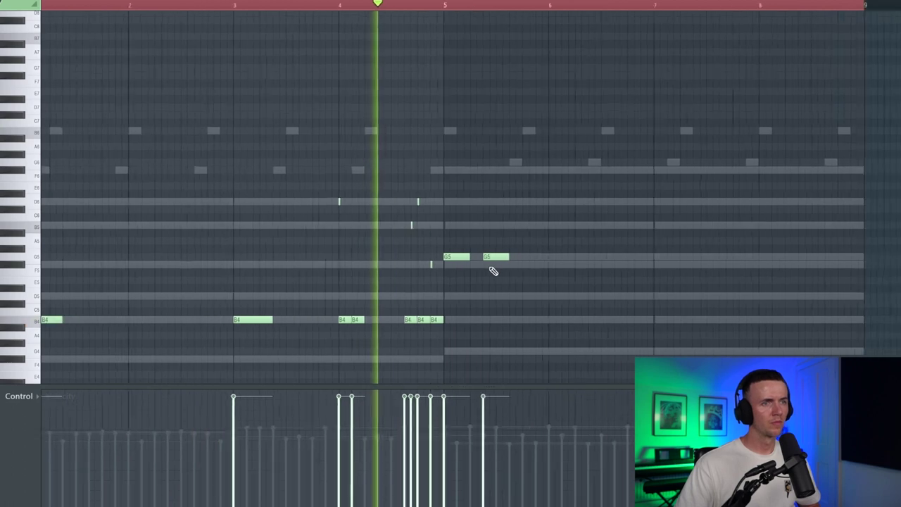
pyautogui.scroll(2, 521, 298)
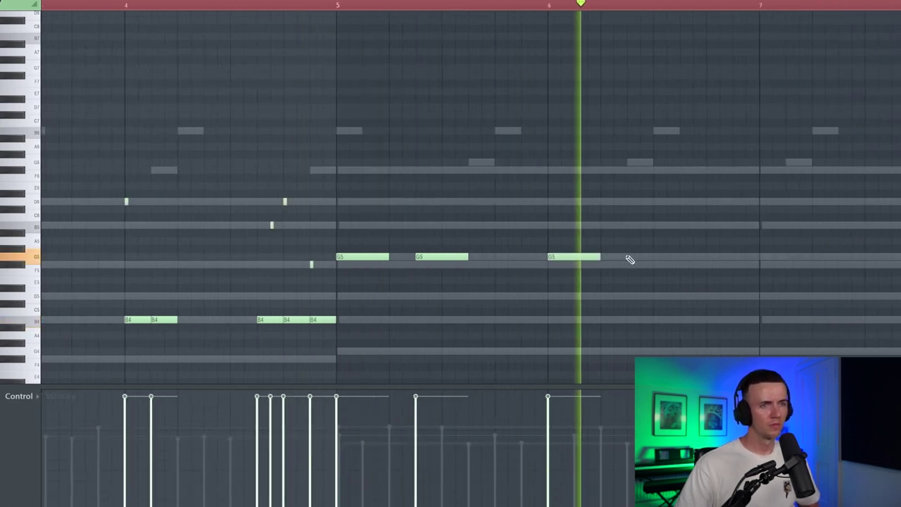
pyautogui.scroll(-3, 782, 258)
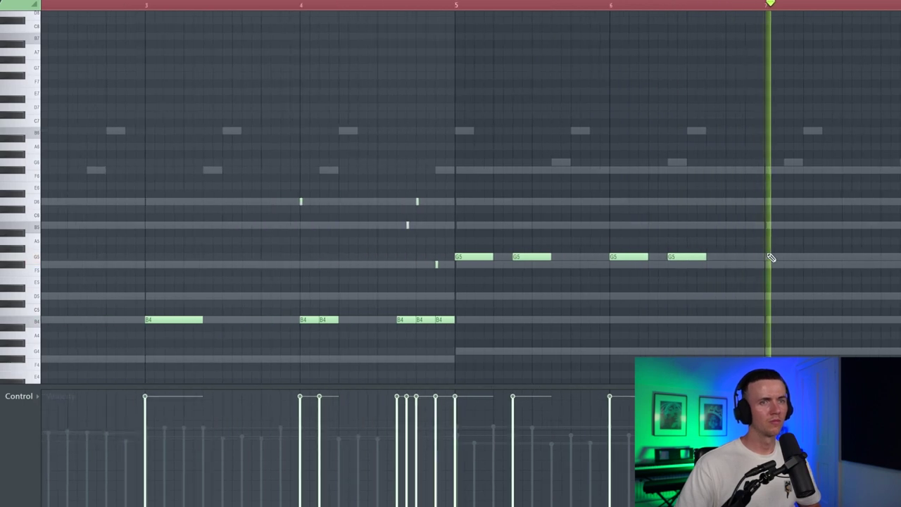
pyautogui.moveTo(632, 192); pyautogui.dragTo(312, 343)
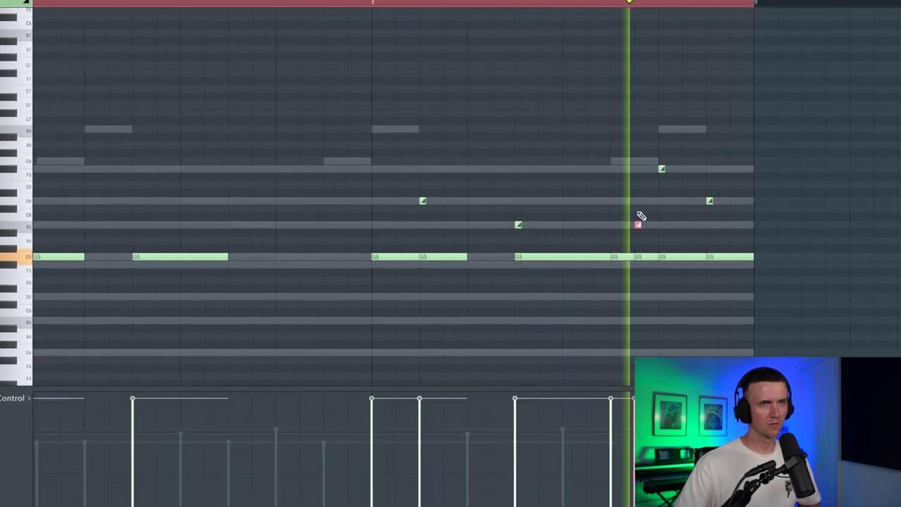
# Set the last three slide notes in bar 8 to B6, D6 and B5, and add a B5 slide over a B4 note before bar 3.
pyautogui.hotkey('ctrl', 'Up')
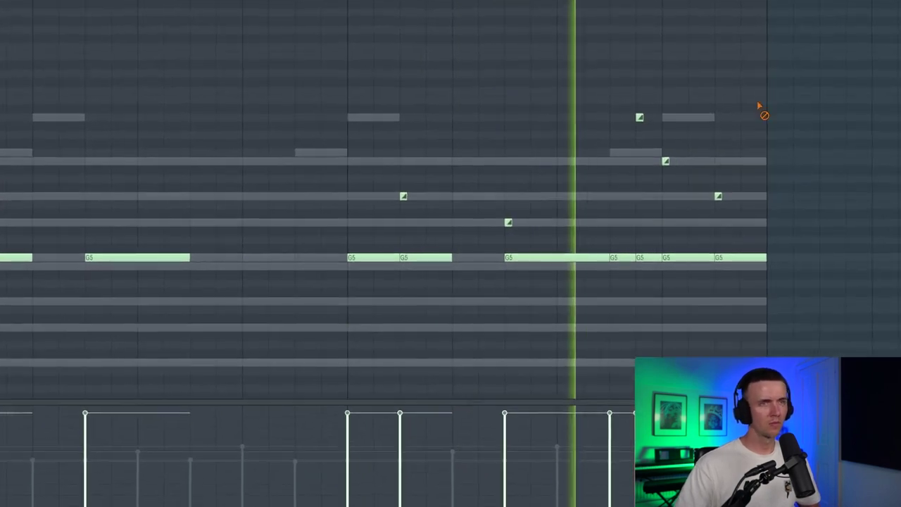
pyautogui.scroll(-2, 737, 106)
pyautogui.scroll(2, 736, 106)
pyautogui.scroll(1, 676, 179)
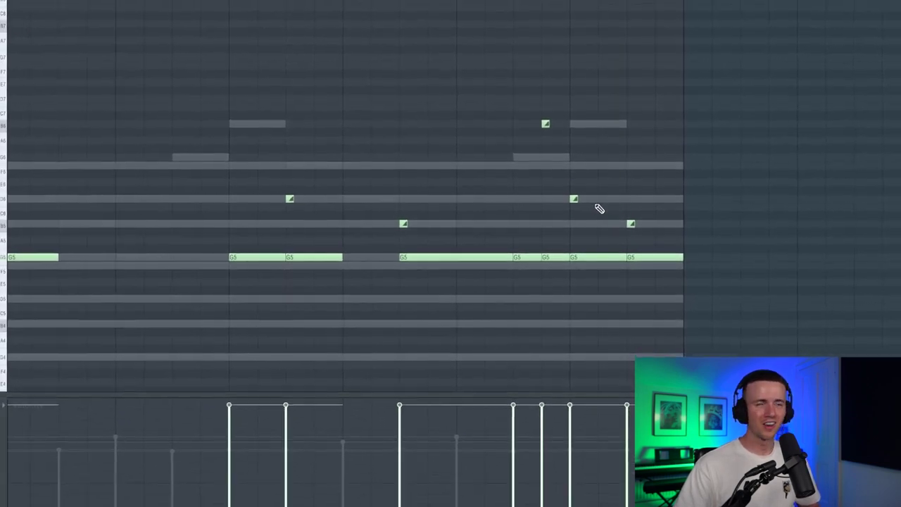
pyautogui.scroll(-2, 583, 209)
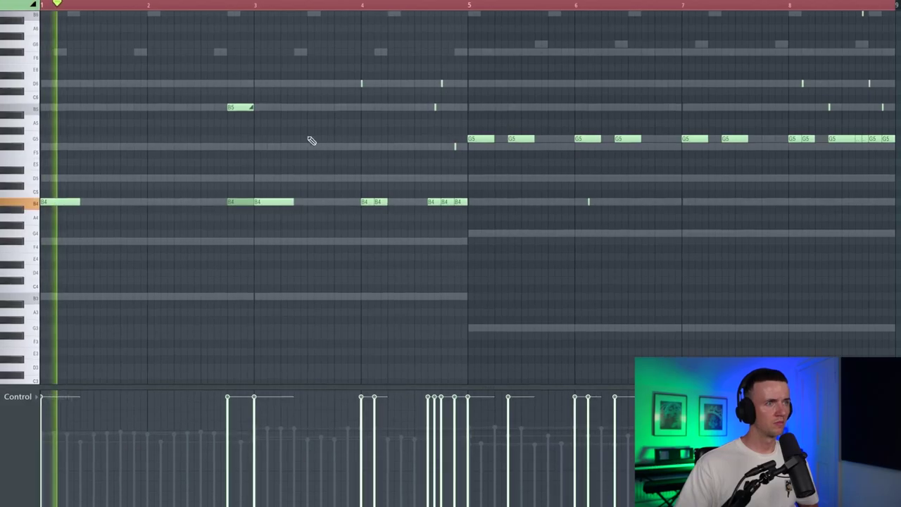
pyautogui.scroll(3, 256, 141)
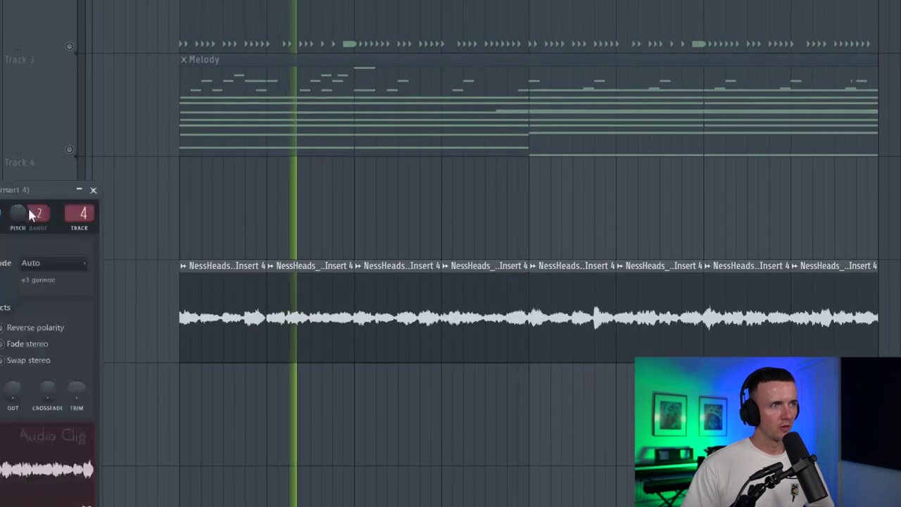
# Unmute the Melody track in the playlist and stop playback of the arrangement.
pyautogui.click(69, 149)
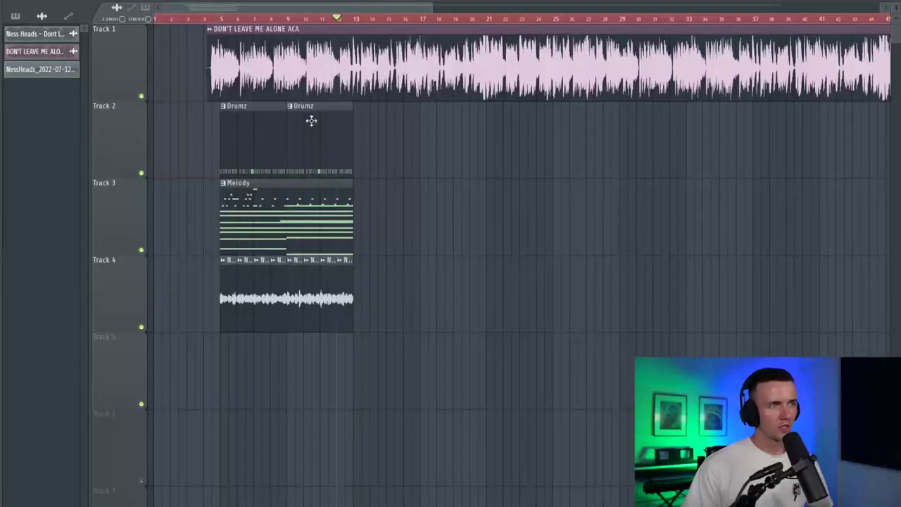
pyautogui.scroll(2, 367, 136)
pyautogui.press('space')
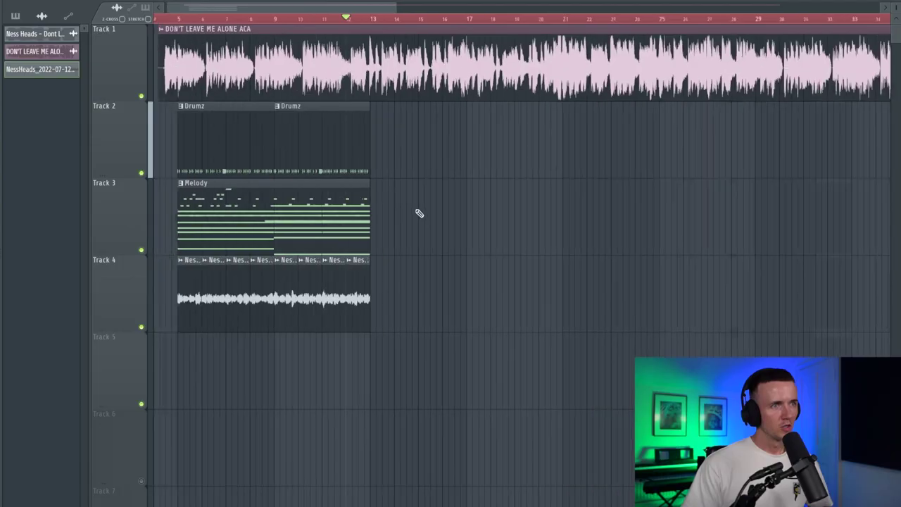
pyautogui.scroll(-1, 419, 213)
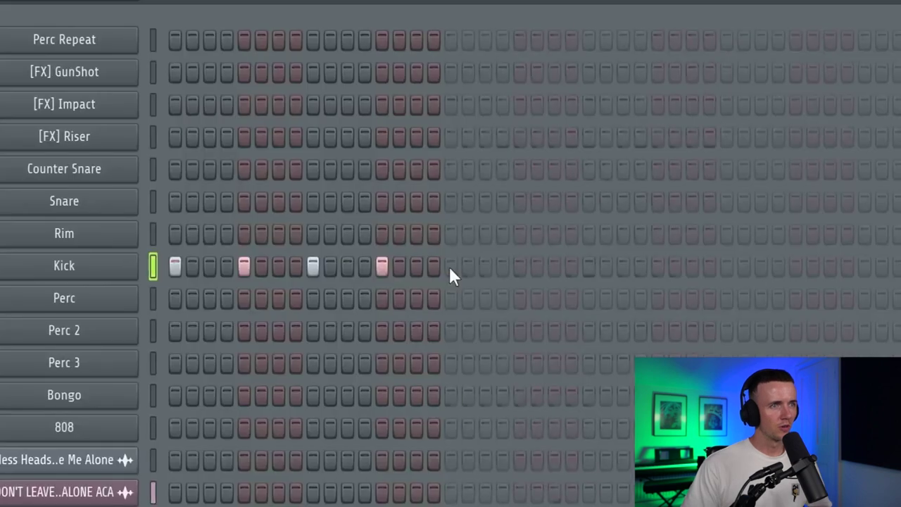
# Continue the Kick pattern with a hit on every fourth step from step 17 onward.
pyautogui.click(449, 263)
pyautogui.click(519, 264)
pyautogui.click(588, 263)
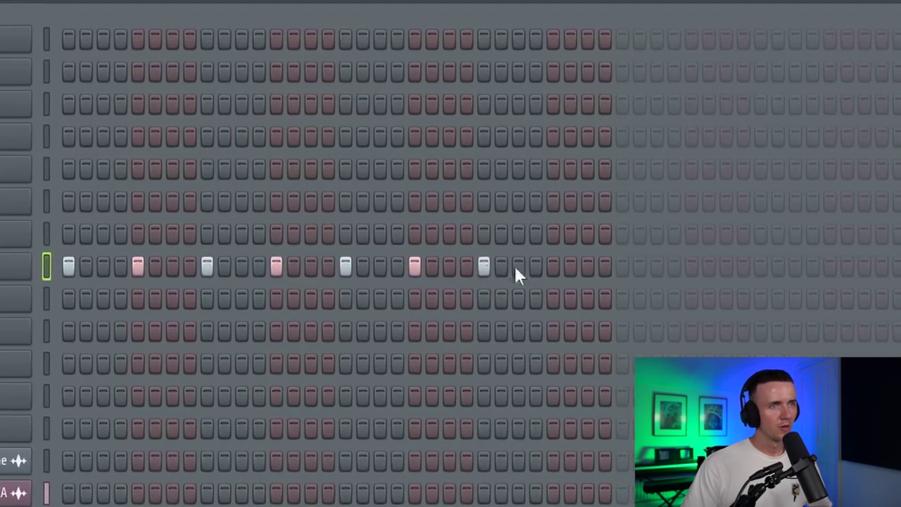
pyautogui.click(553, 265)
pyautogui.click(623, 266)
pyautogui.click(692, 266)
pyautogui.click(550, 265)
pyautogui.click(619, 266)
pyautogui.click(689, 265)
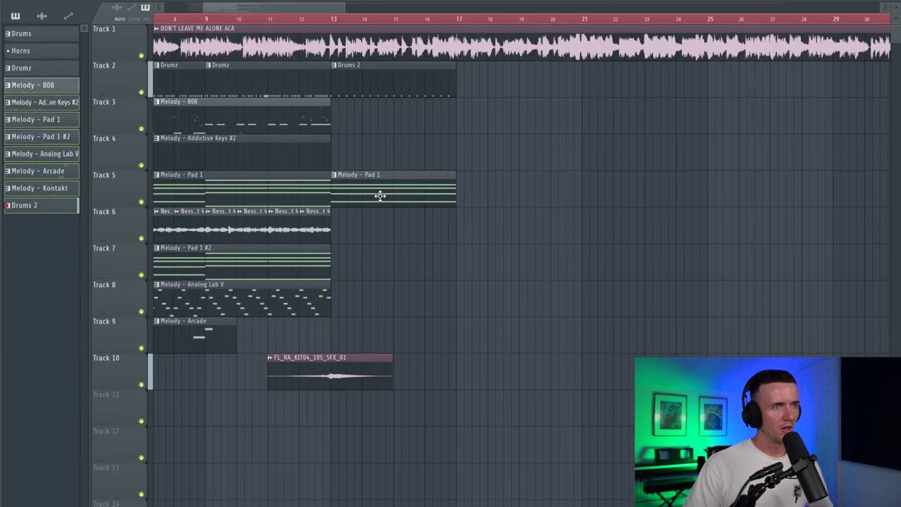